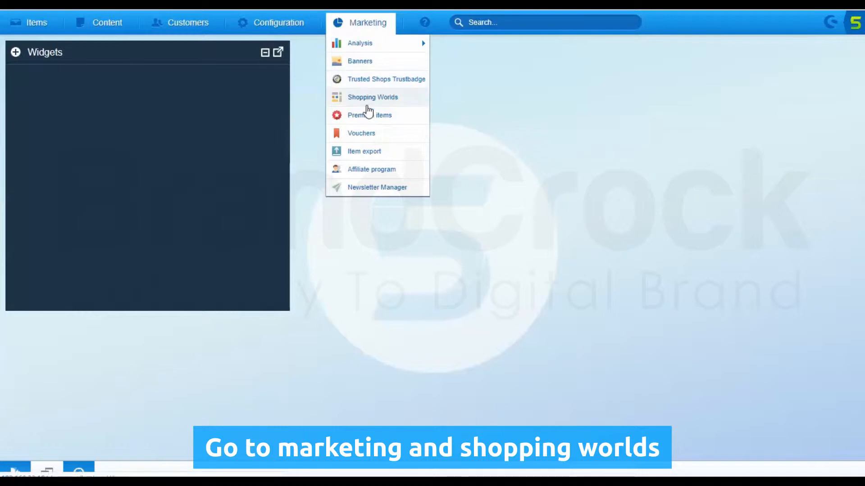
# Open the active Homepage shopping world in the designer and review its basic and layout settings.
pyautogui.click(368, 99)
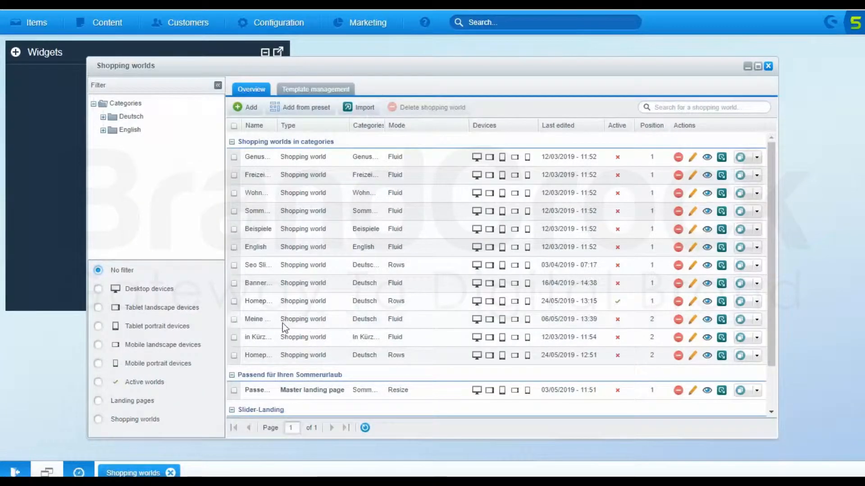
pyautogui.click(689, 306)
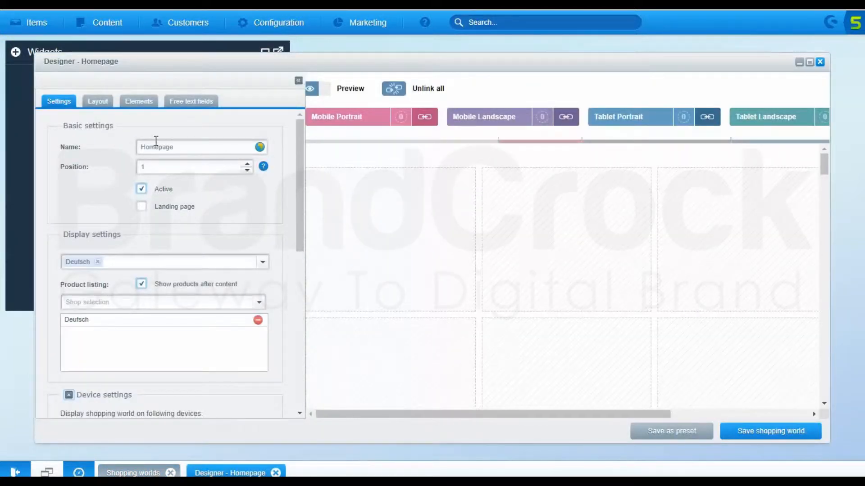
pyautogui.click(179, 147)
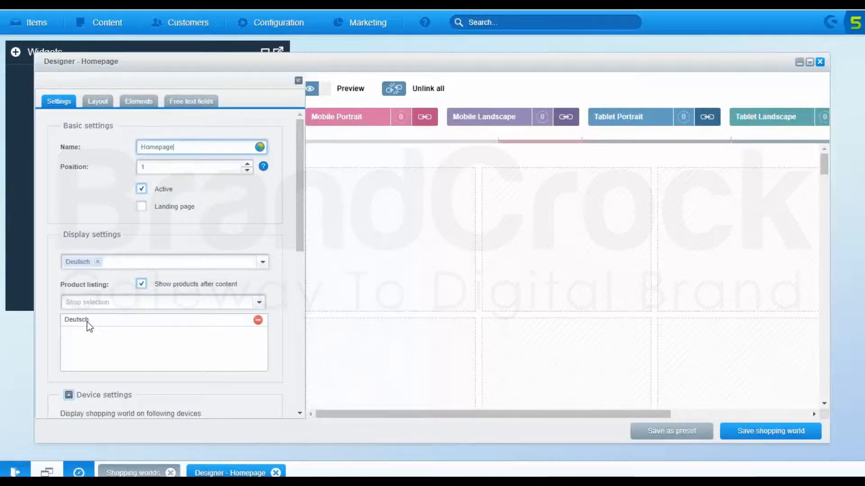
pyautogui.click(95, 102)
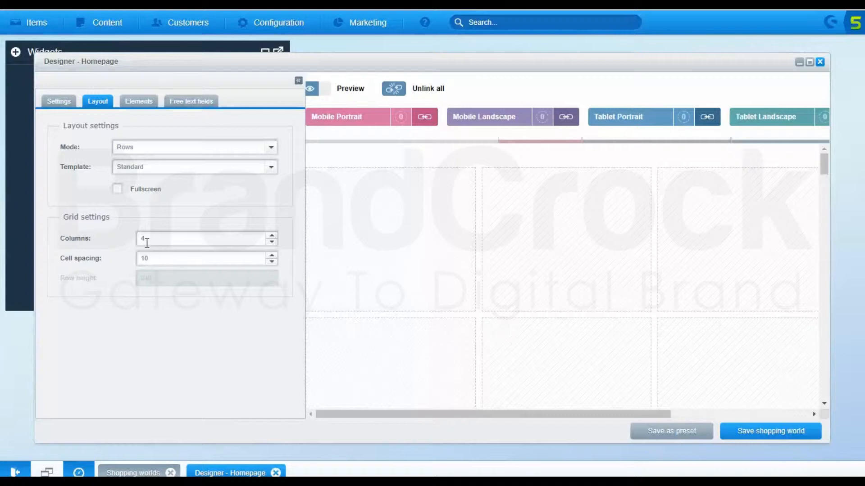
# Add a Blog article element to the first cell of the grid and widen it to two columns.
pyautogui.click(138, 103)
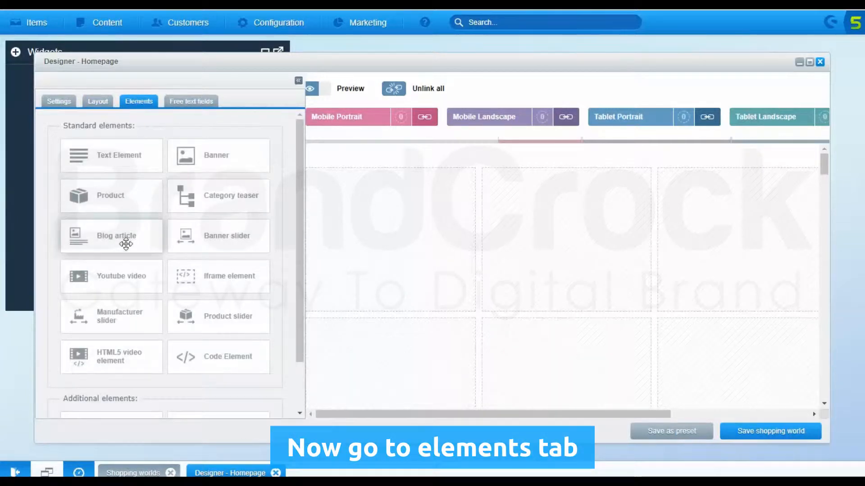
pyautogui.moveTo(126, 244); pyautogui.dragTo(353, 204)
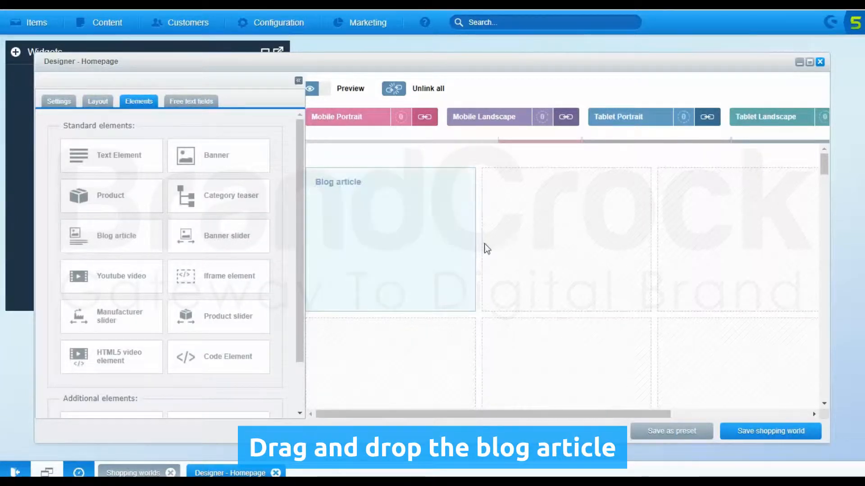
pyautogui.moveTo(473, 243); pyautogui.dragTo(585, 255)
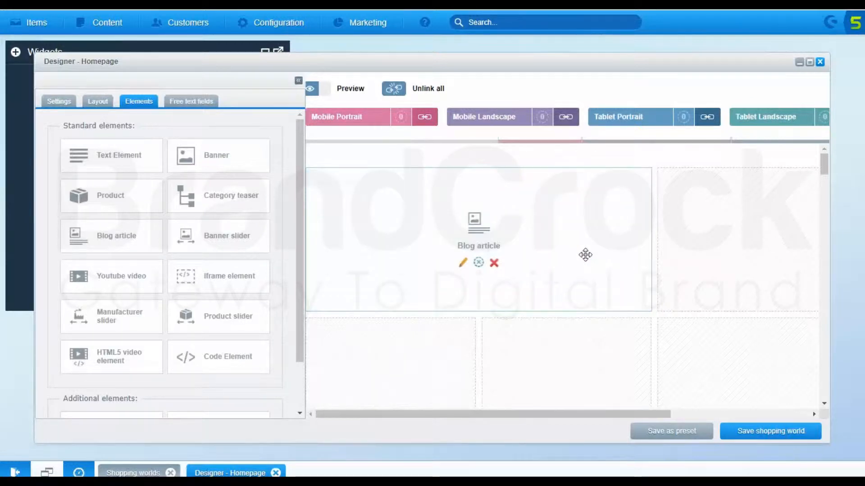
# Set the blog article's category to Deutsch and its number of entries to 4, and save the shopping world to check it on the storefront.
pyautogui.click(463, 262)
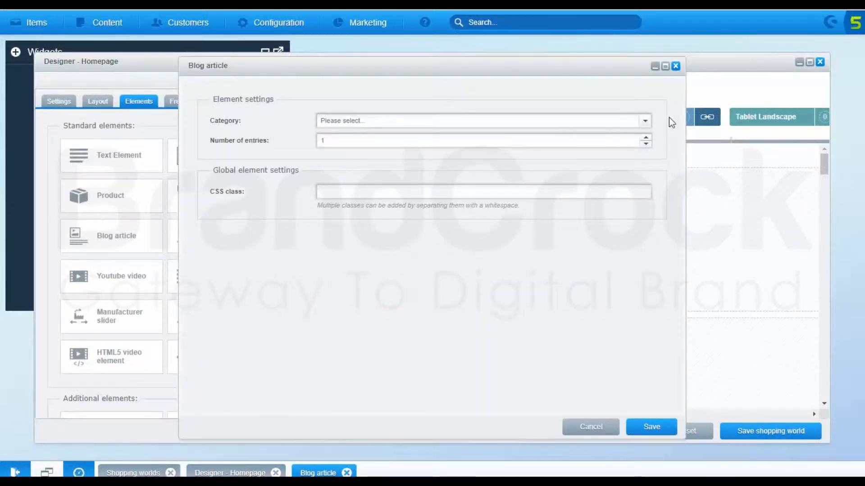
pyautogui.click(645, 121)
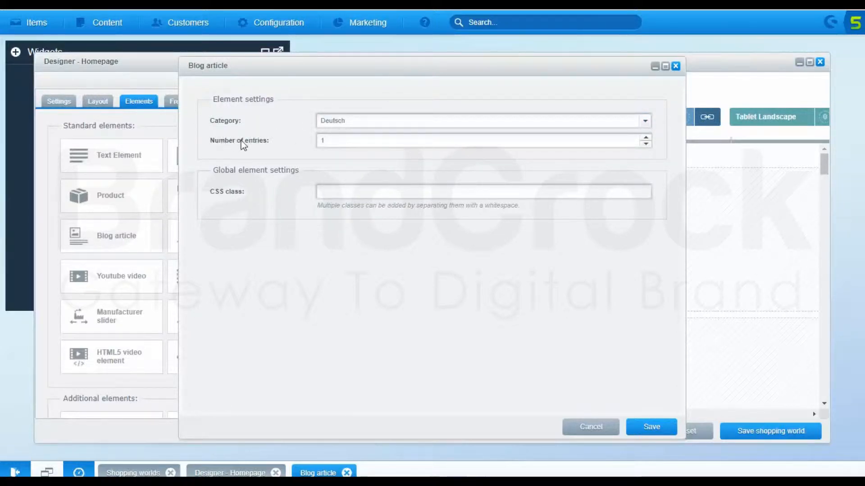
pyautogui.doubleClick(323, 140)
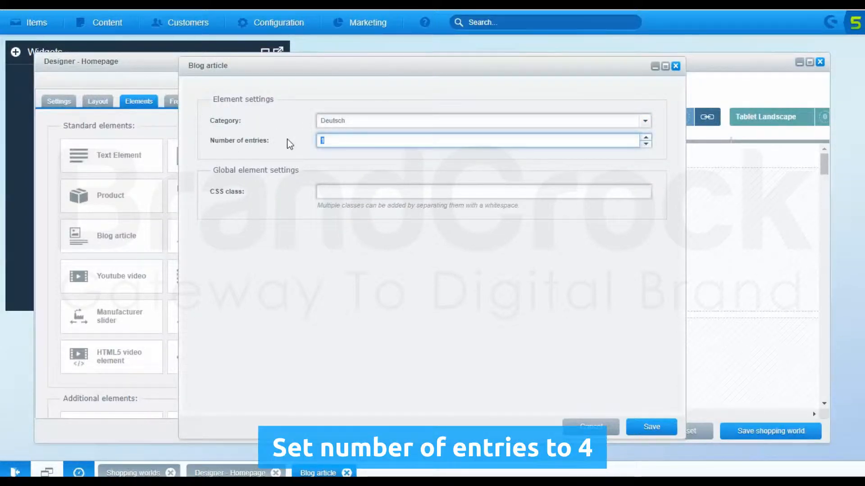
pyautogui.click(651, 428)
pyautogui.click(760, 433)
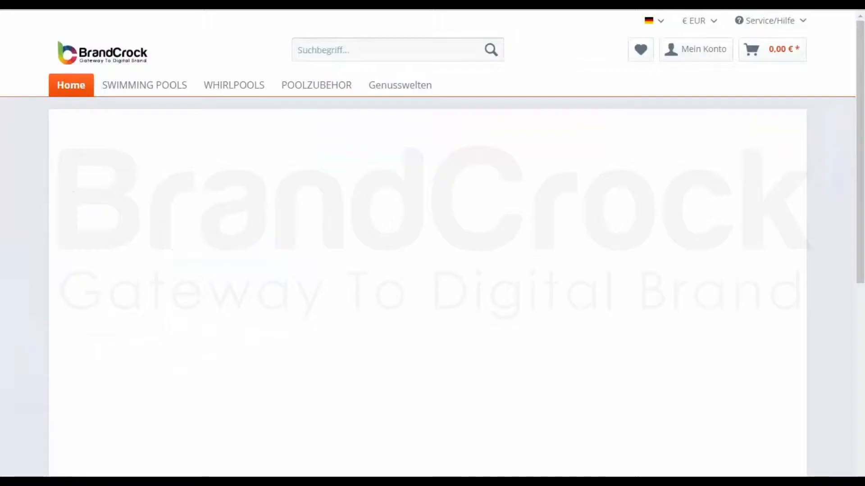
pyautogui.click(88, 63)
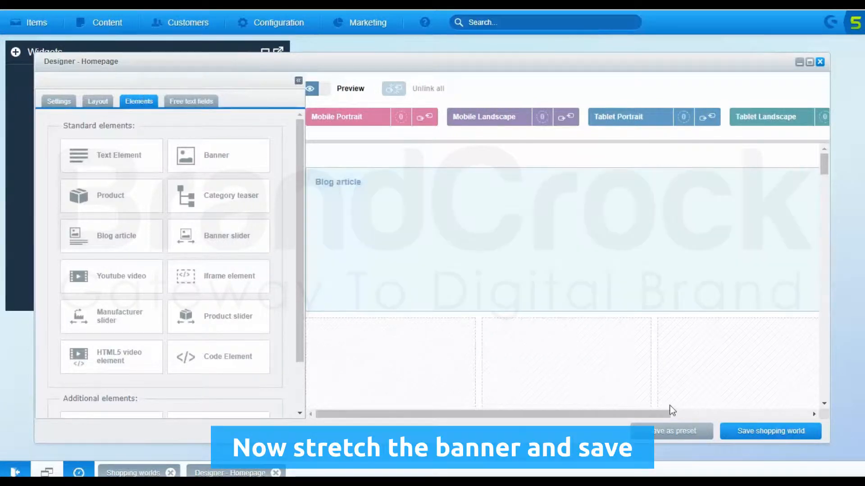
# Stretch the Blog article element across all four columns and save the shopping world to check it on the storefront.
pyautogui.click(672, 414)
pyautogui.moveTo(670, 242); pyautogui.dragTo(729, 253)
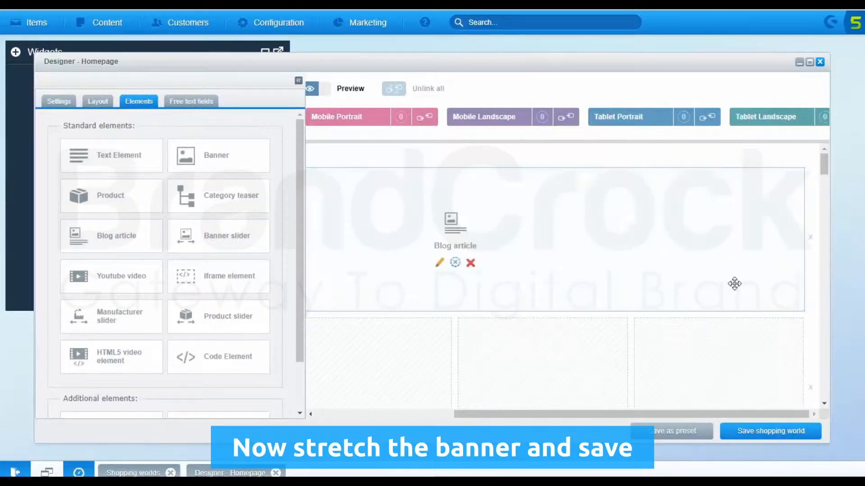
pyautogui.click(738, 429)
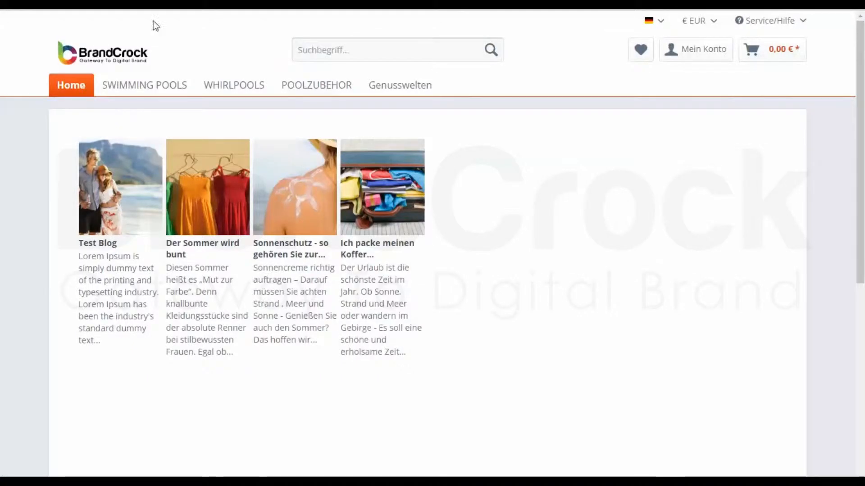
pyautogui.click(98, 55)
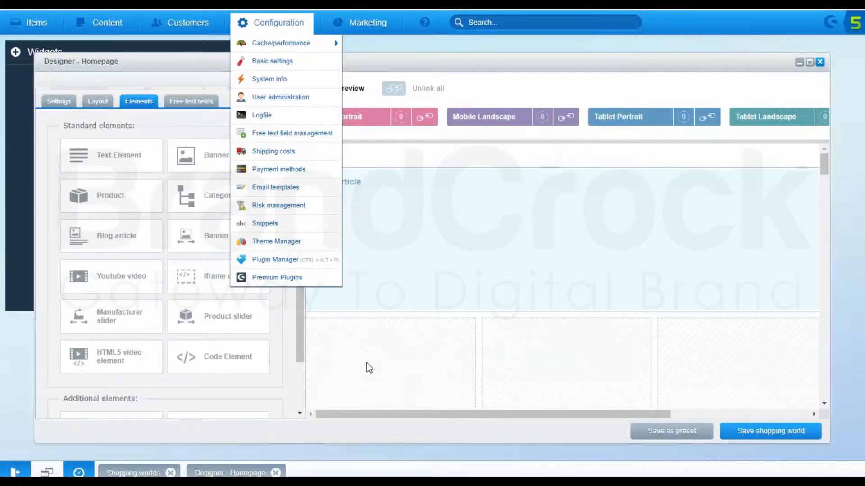
# Narrow the Blog article element in the first row to the first two columns.
pyautogui.click(367, 363)
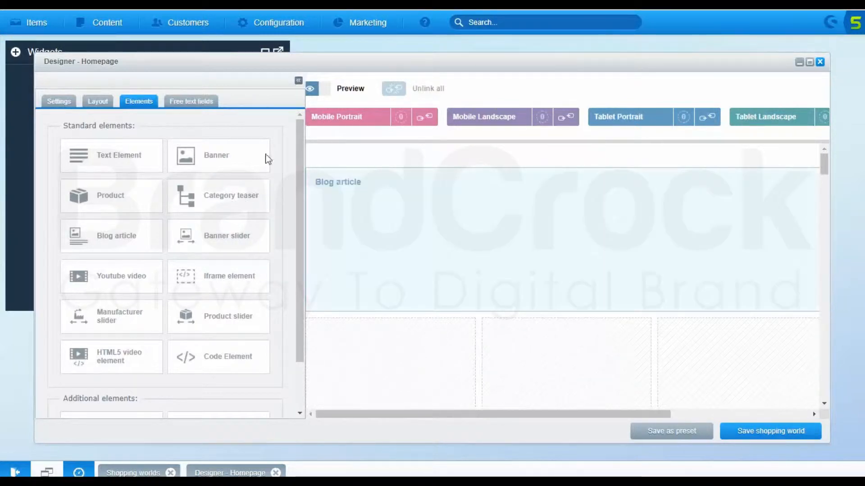
pyautogui.click(298, 80)
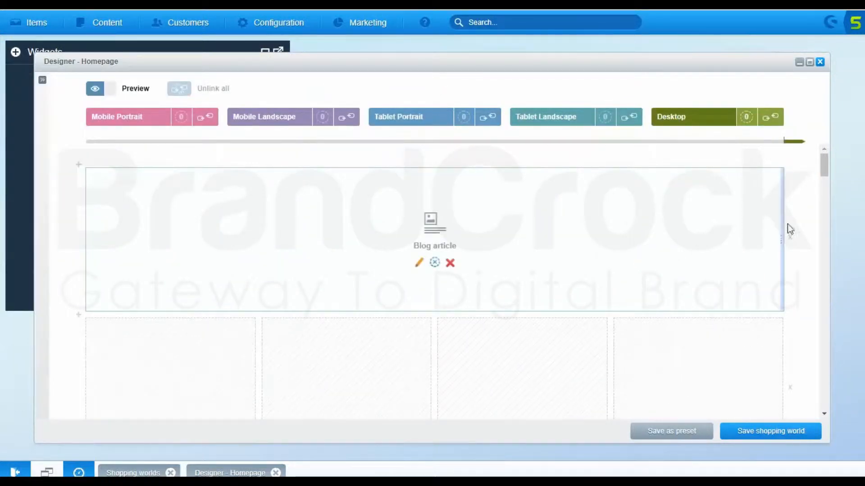
pyautogui.moveTo(781, 219); pyautogui.dragTo(498, 221)
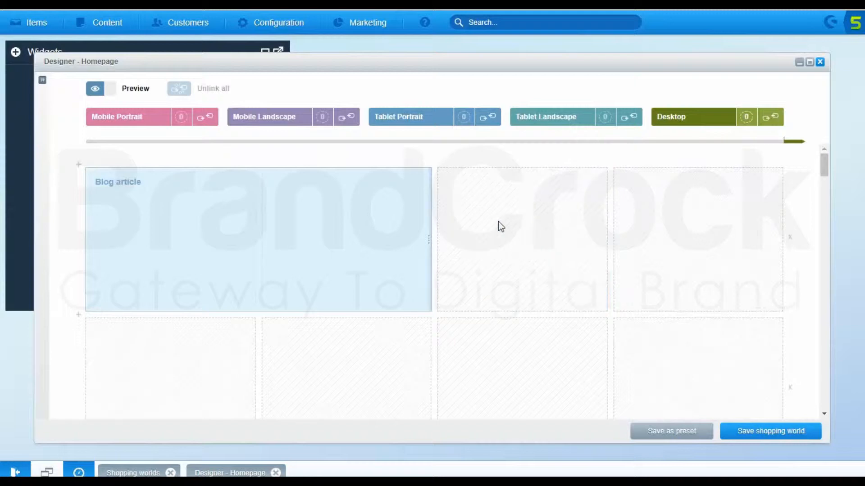
# Add a second Blog article element beside the first and widen it to fill the row's last two columns.
pyautogui.click(43, 80)
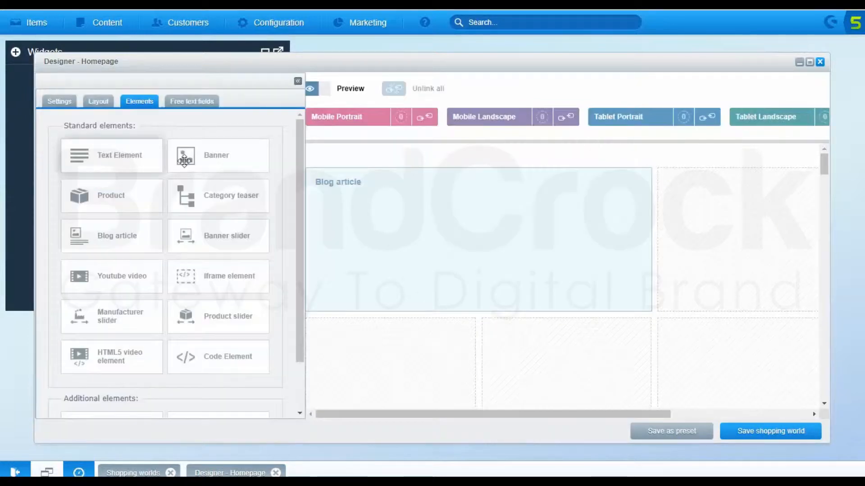
pyautogui.moveTo(120, 239); pyautogui.dragTo(675, 208)
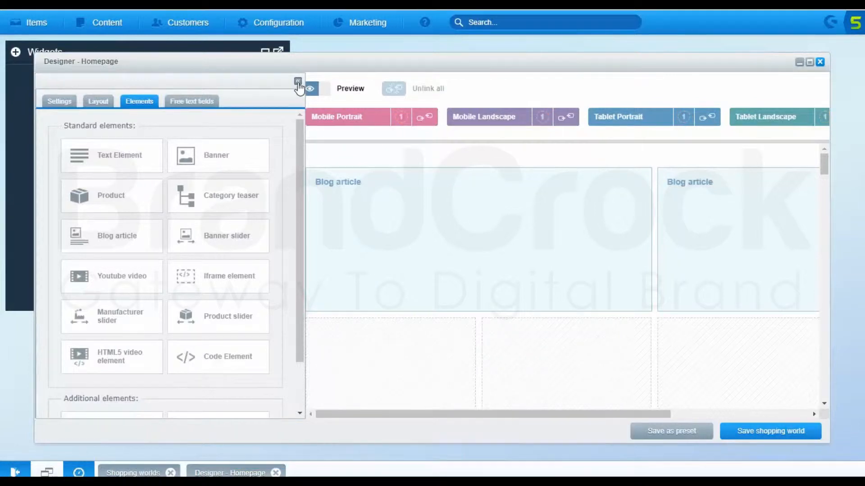
pyautogui.click(298, 81)
pyautogui.moveTo(607, 219); pyautogui.dragTo(696, 222)
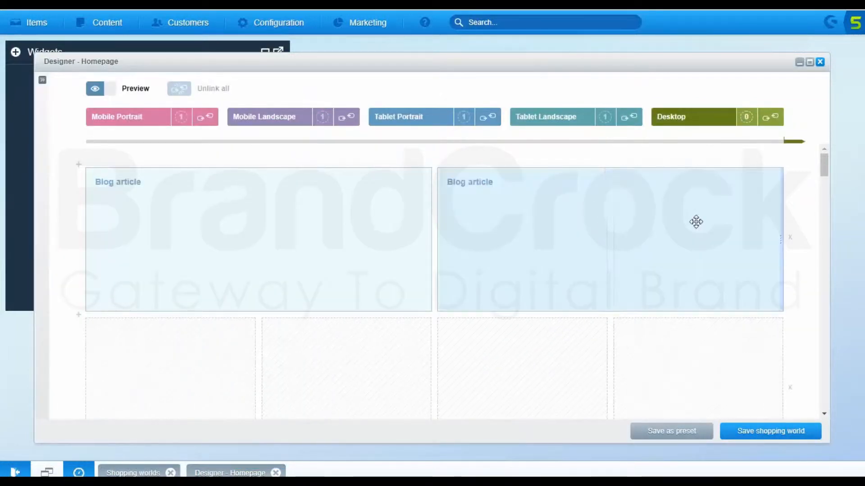
# Set the second blog article's category to Deutsch and its number of entries to 2, and save the shopping world.
pyautogui.click(595, 264)
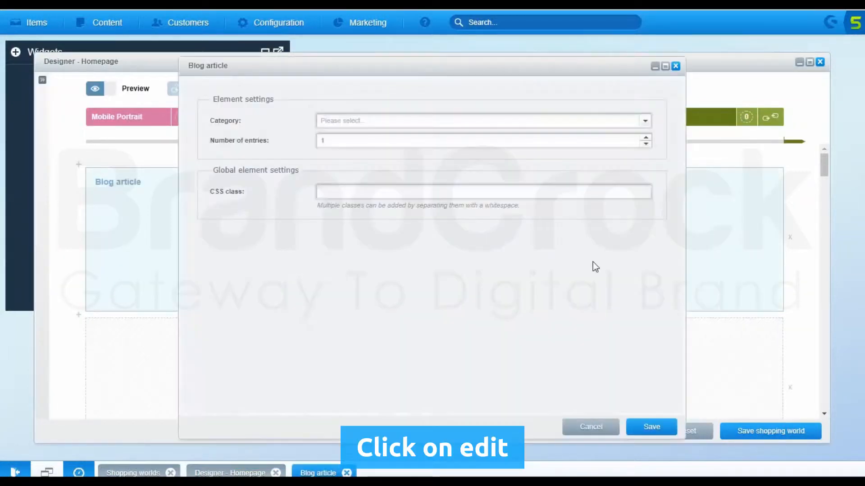
pyautogui.click(645, 120)
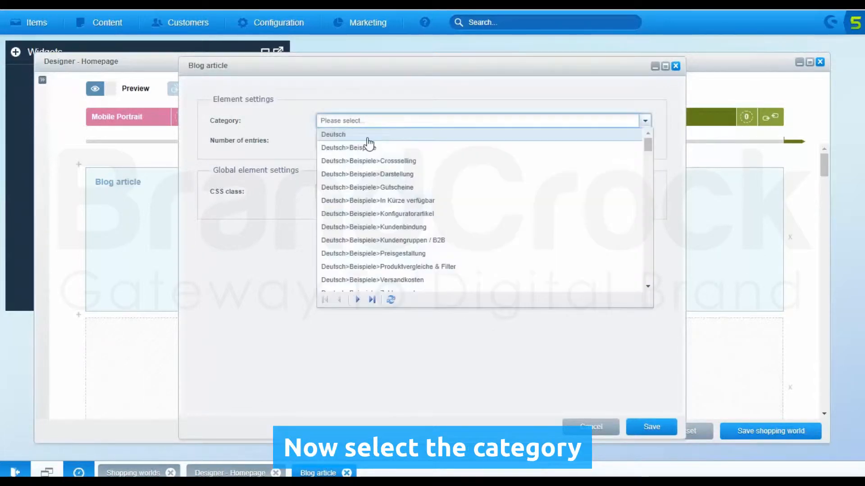
pyautogui.click(363, 135)
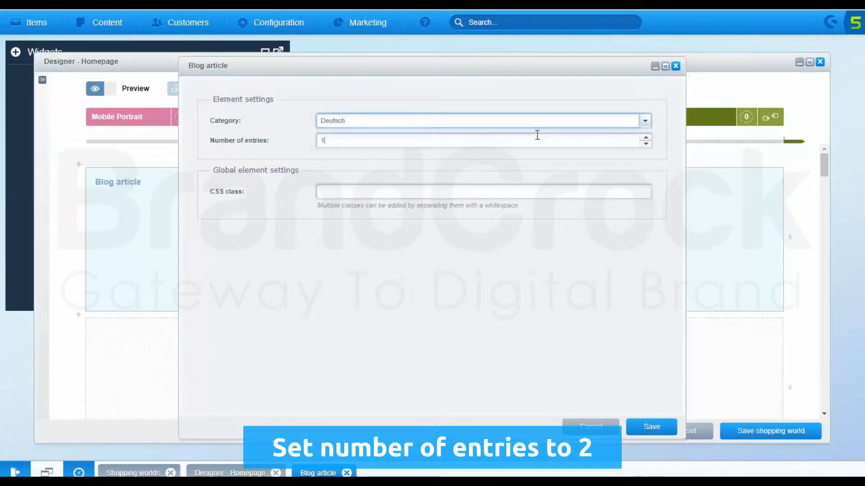
pyautogui.moveTo(349, 141); pyautogui.dragTo(313, 140)
pyautogui.write('2')
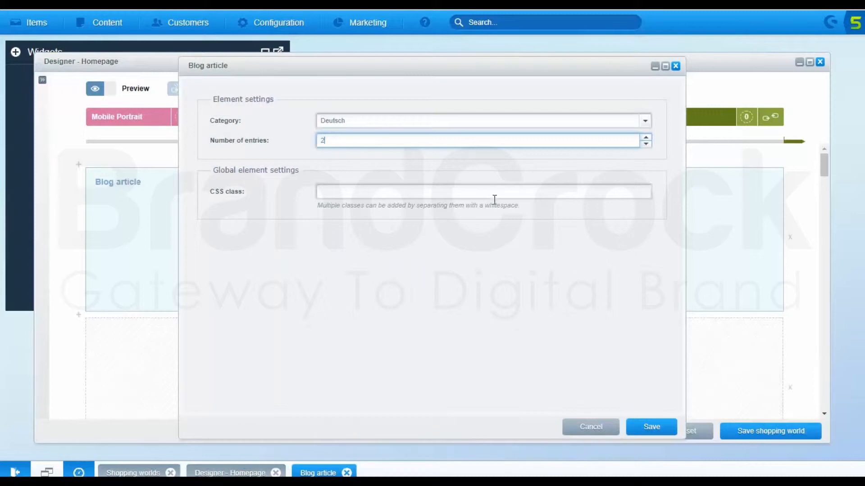
pyautogui.click(741, 432)
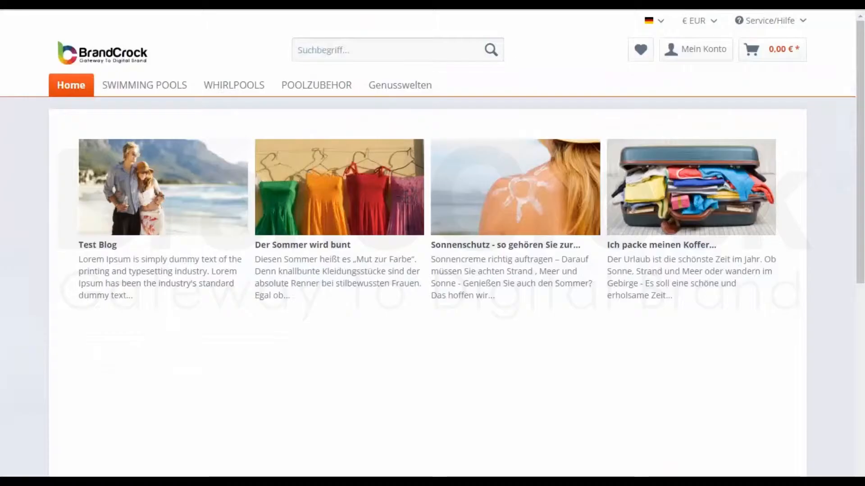
# Reload the storefront homepage and examine its blog articles in the browser's device emulation mode.
pyautogui.click(128, 67)
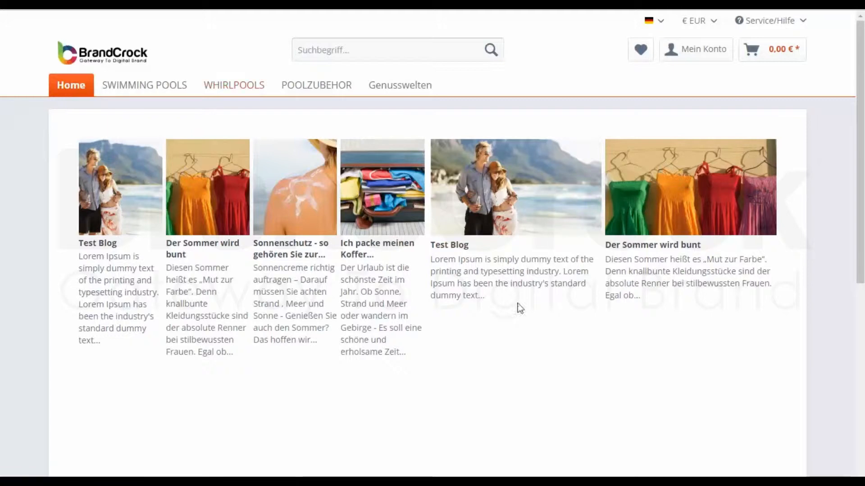
pyautogui.rightClick(539, 348)
pyautogui.click(583, 345)
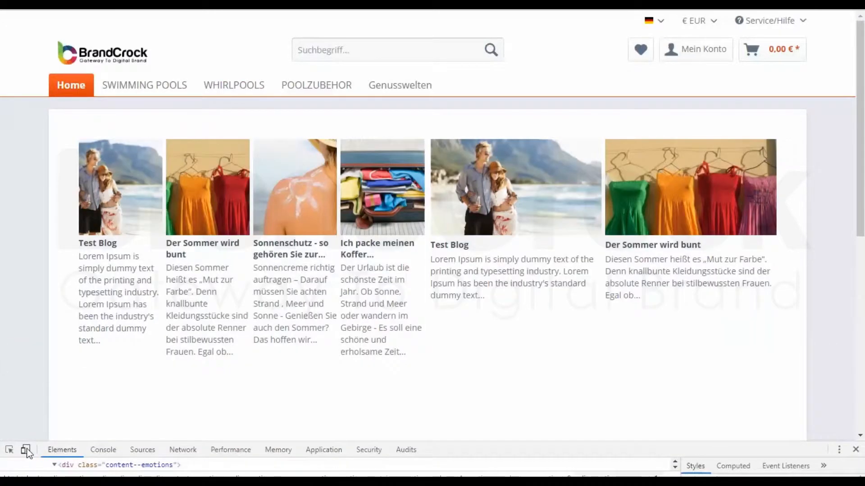
pyautogui.click(25, 450)
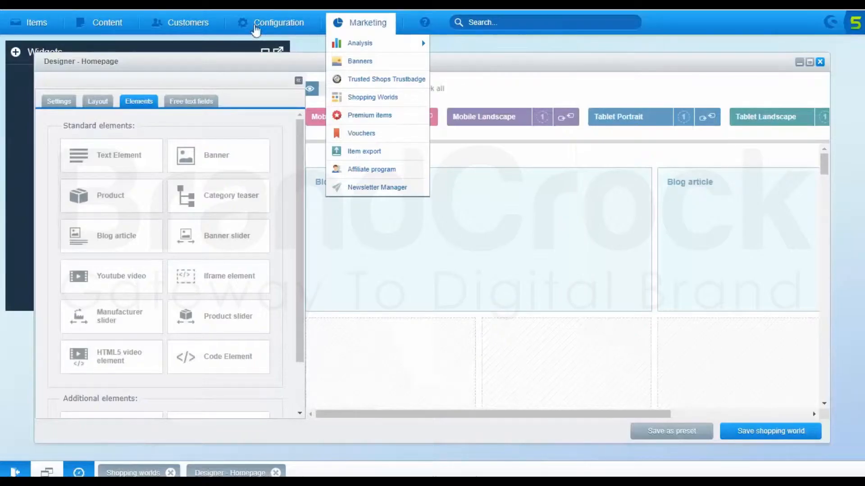
# In the Tablet Landscape layout, widen the first Blog article to the full row and place the hidden one in the second row's first cell.
pyautogui.click(298, 81)
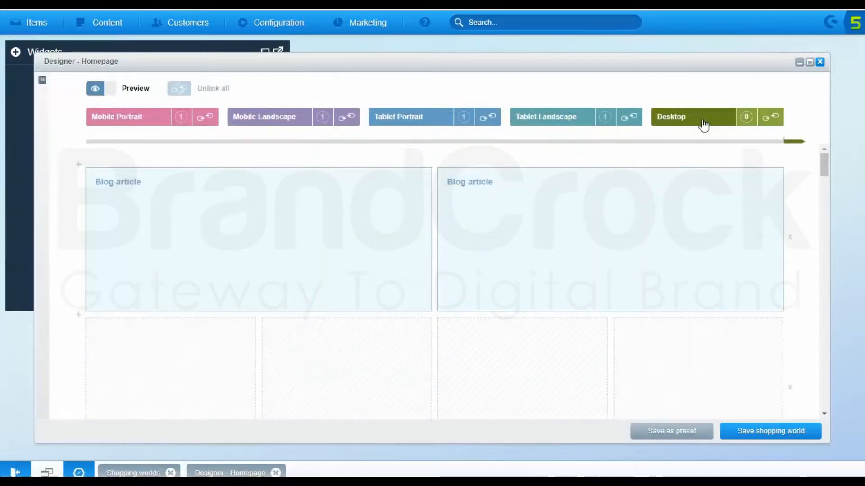
pyautogui.moveTo(580, 188)
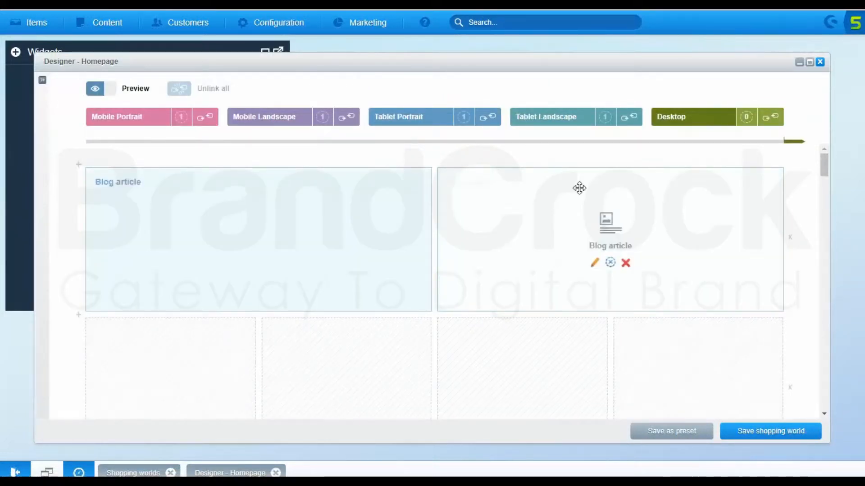
pyautogui.click(562, 126)
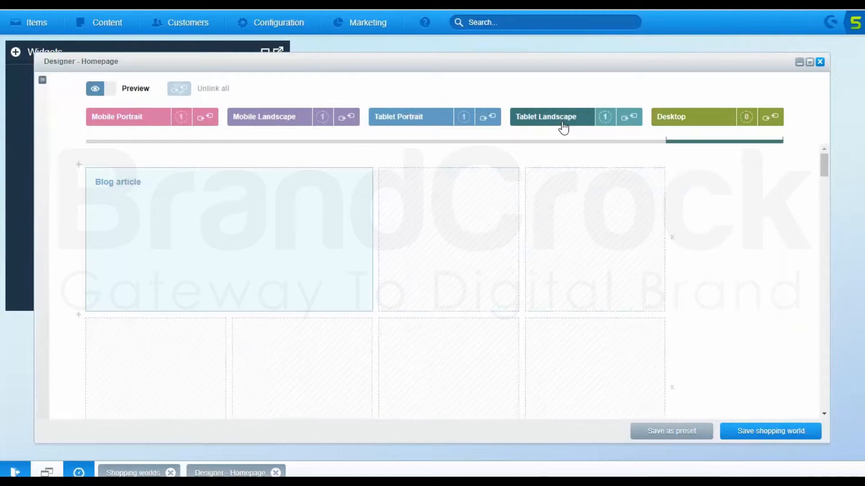
pyautogui.click(605, 118)
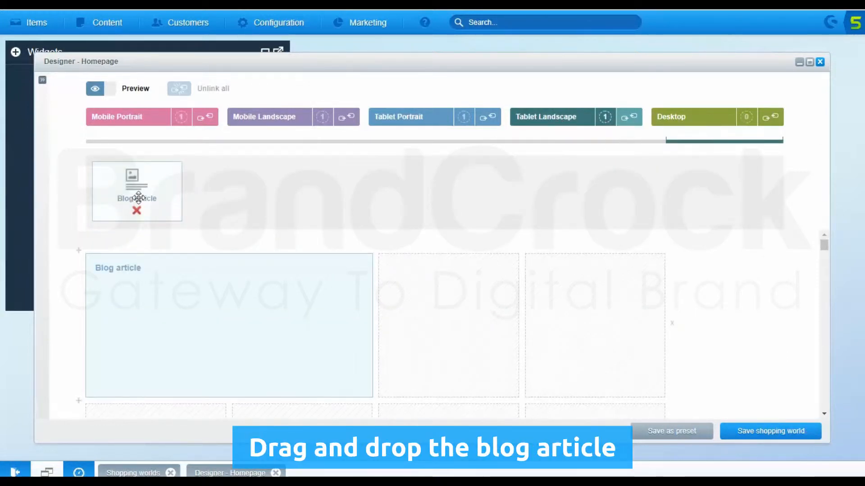
pyautogui.moveTo(157, 182); pyautogui.dragTo(600, 350)
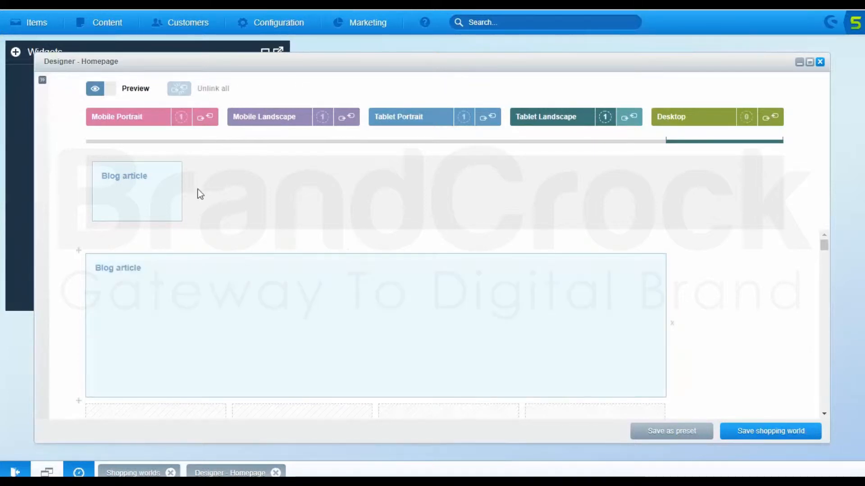
pyautogui.moveTo(136, 180); pyautogui.dragTo(127, 412)
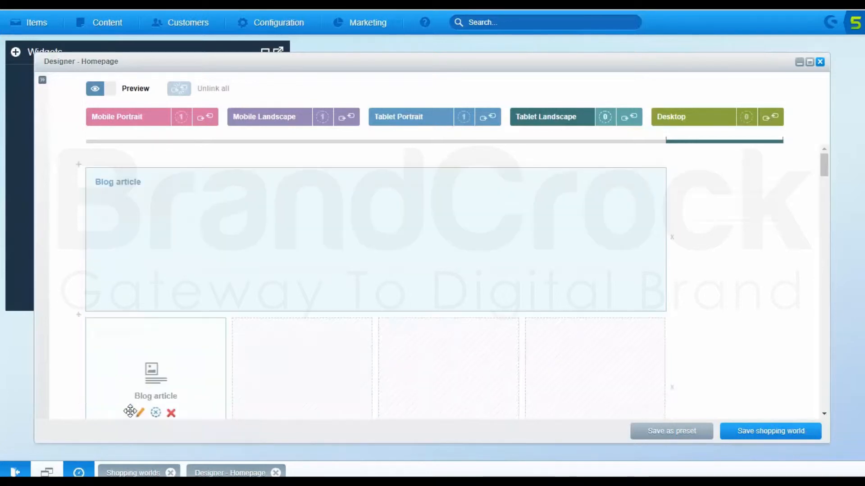
# In the Tablet Landscape layout, widen the second row's Blog article to the full row and save the shopping world.
pyautogui.scroll(-1, 266, 349)
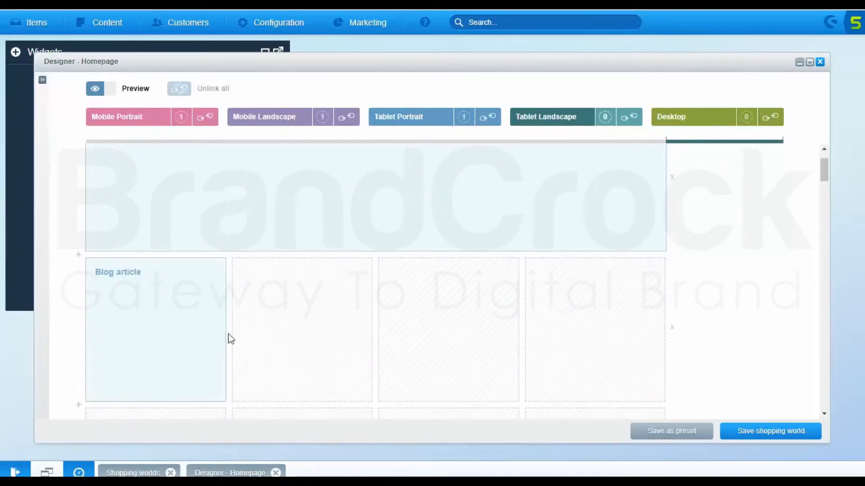
pyautogui.moveTo(223, 334); pyautogui.dragTo(482, 347)
pyautogui.moveTo(587, 359); pyautogui.dragTo(629, 366)
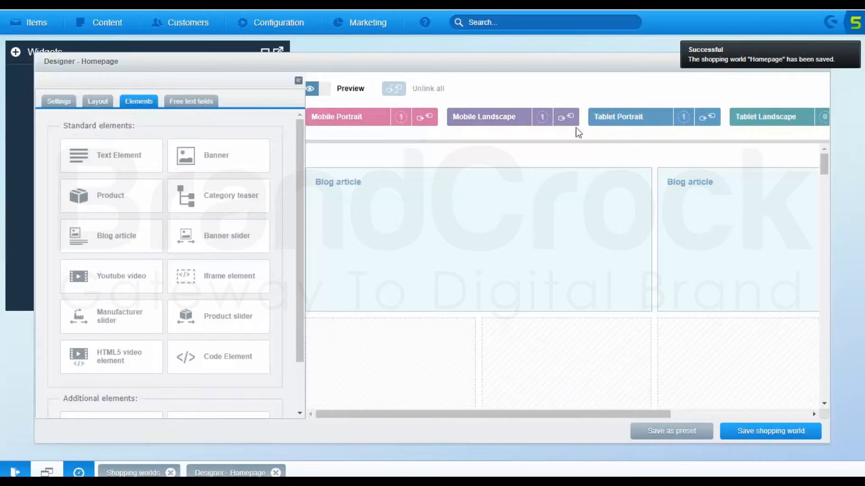
# In the Tablet Portrait layout, place the hidden Blog article in the second row's first cell and widen both blog articles to full rows.
pyautogui.click(626, 118)
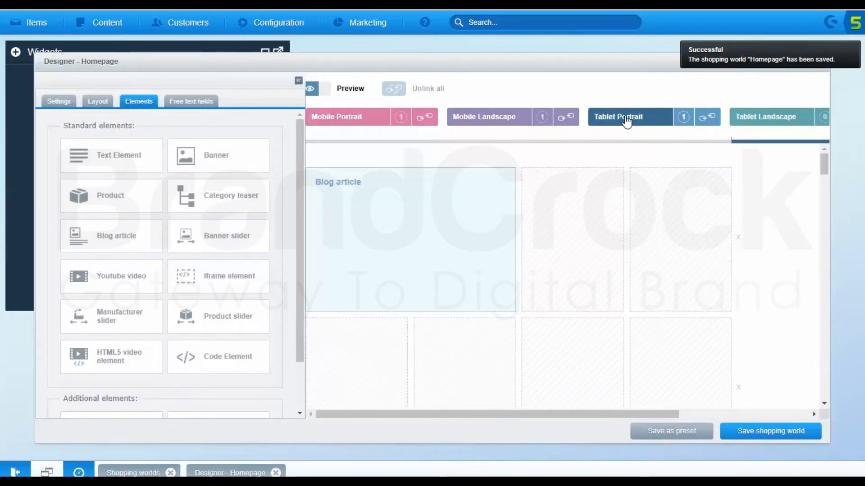
pyautogui.click(298, 80)
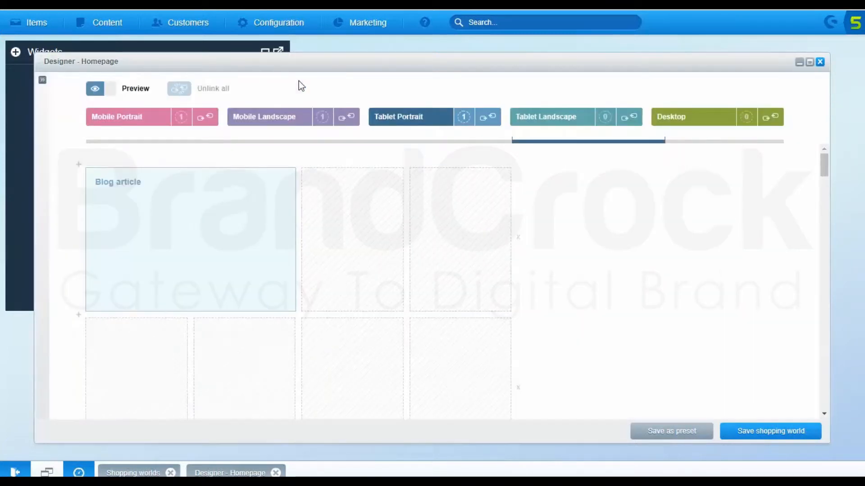
pyautogui.click(463, 118)
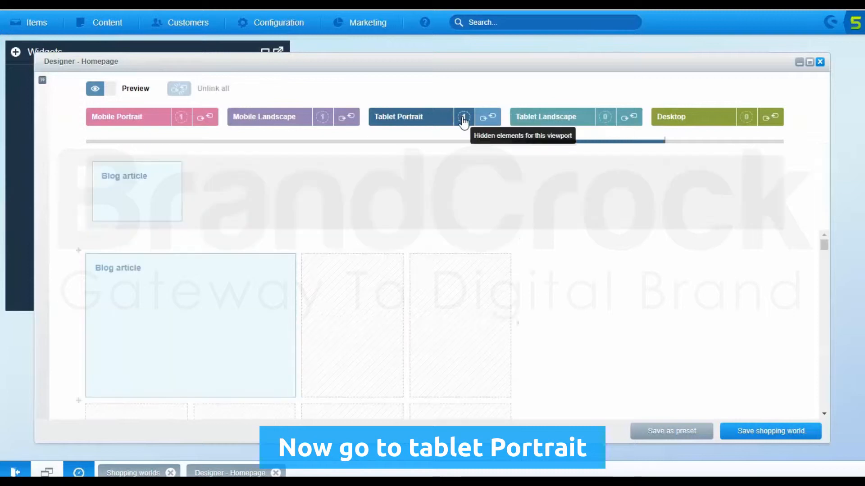
pyautogui.moveTo(156, 184); pyautogui.dragTo(141, 408)
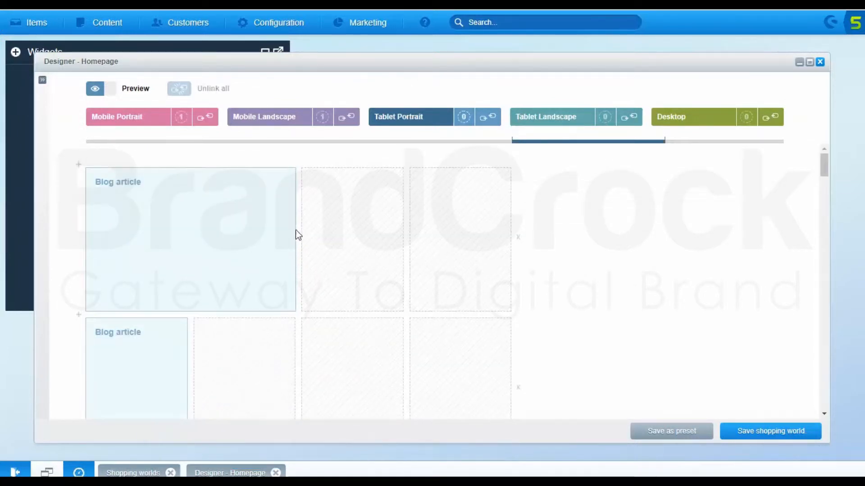
pyautogui.moveTo(294, 230); pyautogui.dragTo(486, 265)
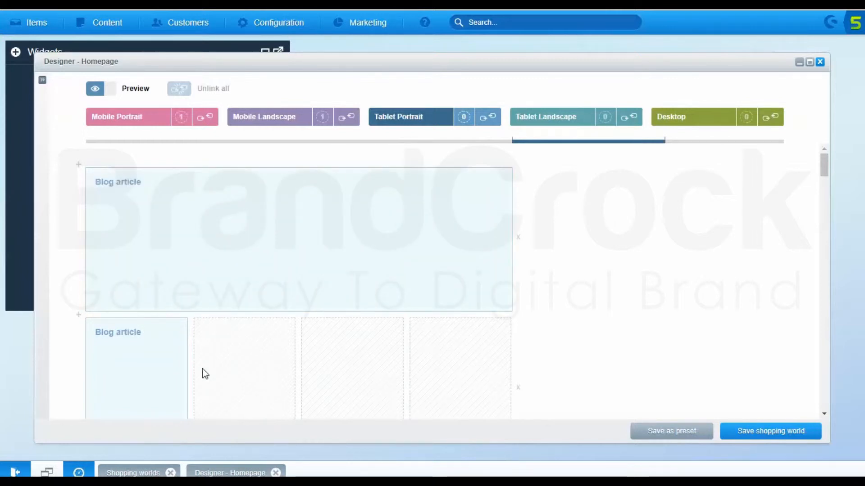
pyautogui.moveTo(186, 366); pyautogui.dragTo(474, 365)
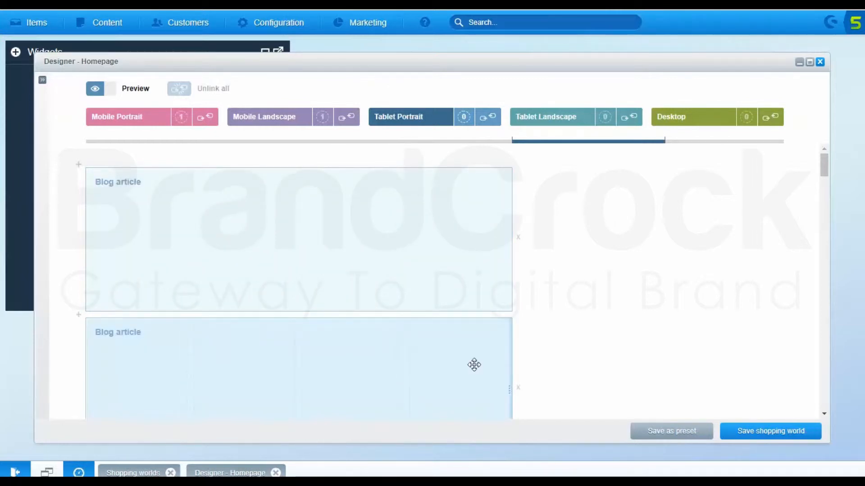
# In the Mobile Landscape layout, place the hidden Blog article in the second row and widen both blog articles to the full four columns.
pyautogui.click(290, 126)
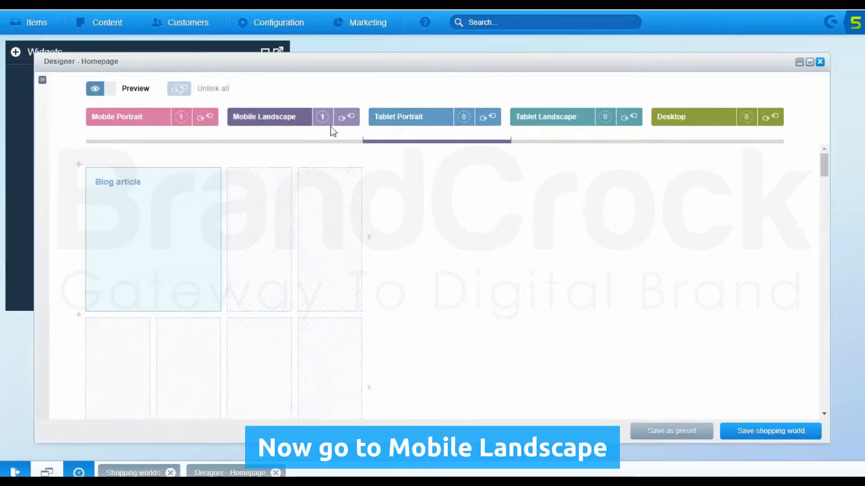
pyautogui.click(323, 118)
pyautogui.moveTo(131, 189); pyautogui.dragTo(115, 409)
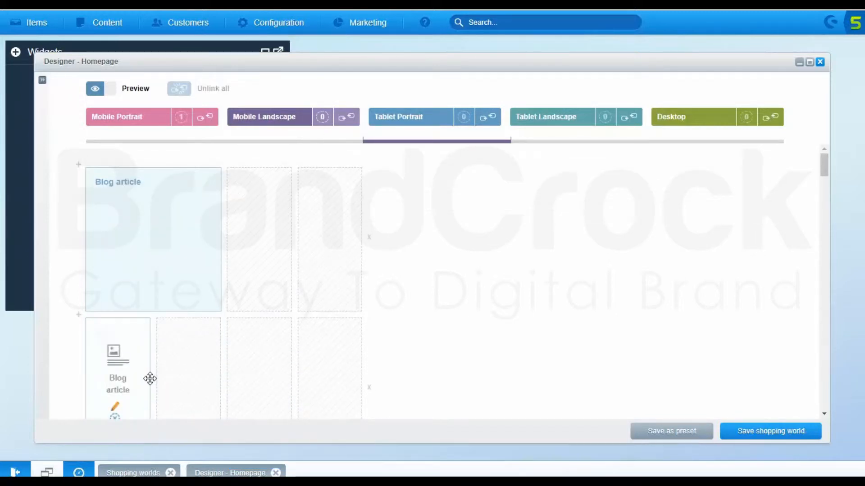
pyautogui.moveTo(150, 379); pyautogui.dragTo(329, 372)
pyautogui.moveTo(220, 240); pyautogui.dragTo(335, 256)
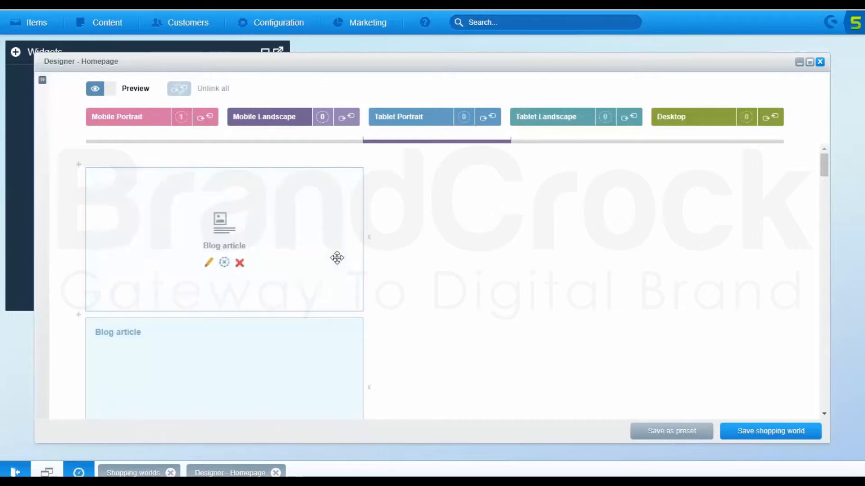
# In the Mobile Portrait layout, place the hidden Blog article in the second row, widen both blog articles to full rows, and save the shopping world.
pyautogui.click(127, 125)
pyautogui.click(180, 117)
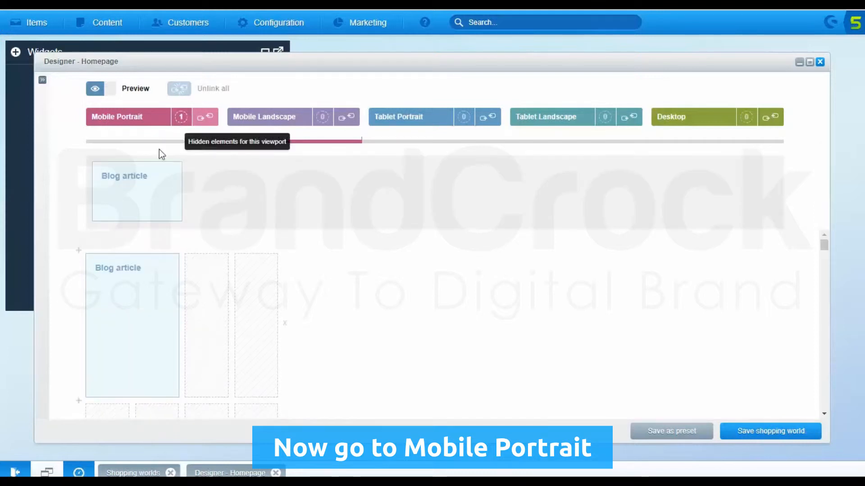
pyautogui.moveTo(135, 192); pyautogui.dragTo(110, 408)
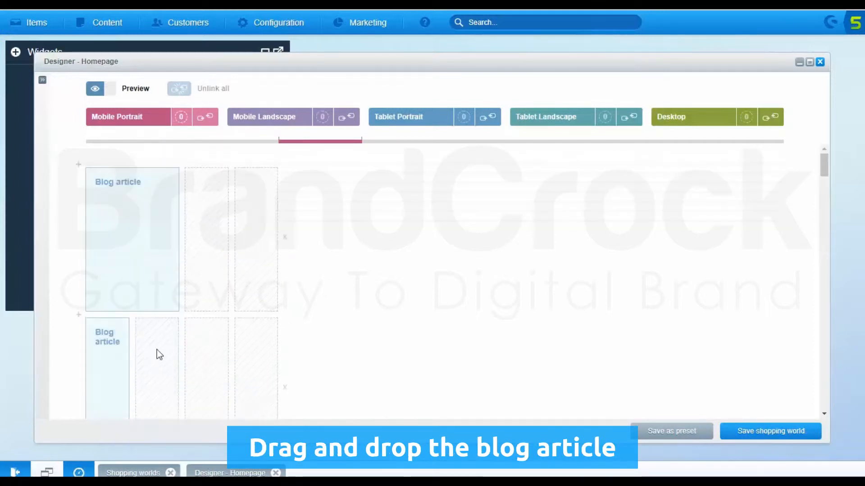
pyautogui.moveTo(126, 331); pyautogui.dragTo(252, 347)
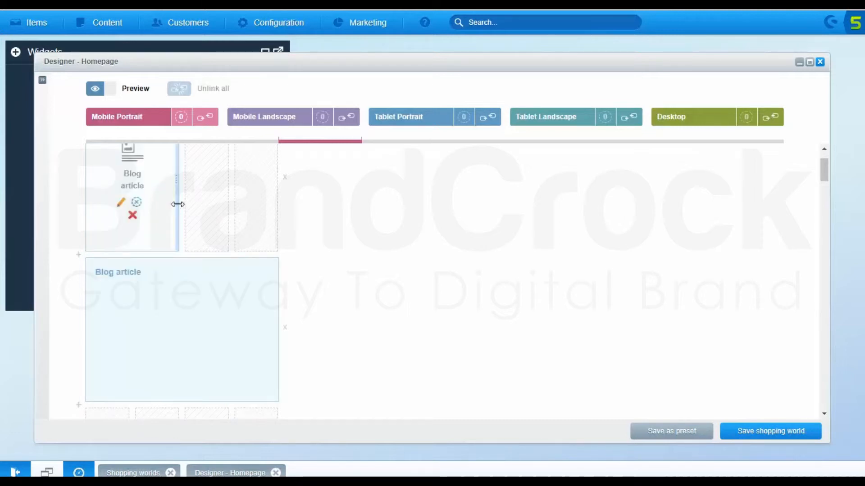
pyautogui.moveTo(179, 212); pyautogui.dragTo(261, 213)
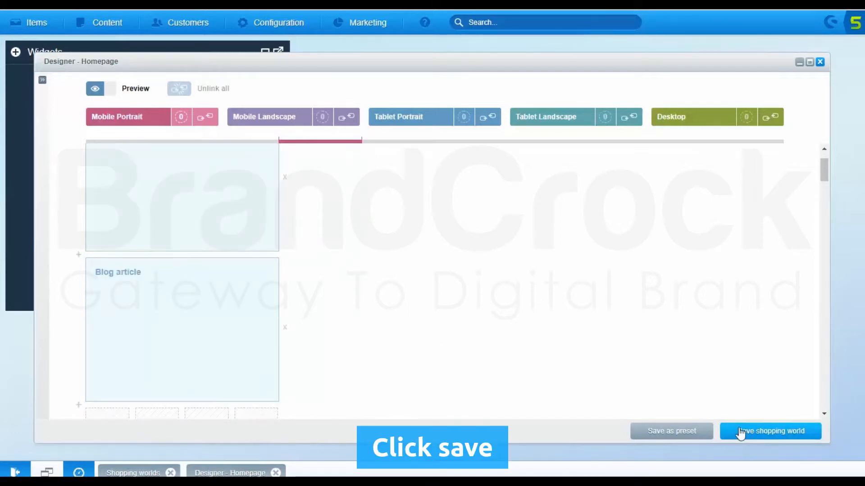
pyautogui.click(771, 431)
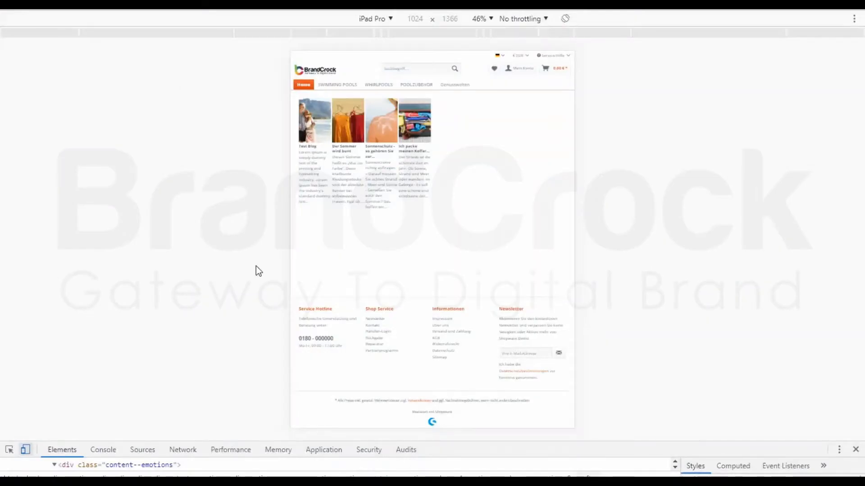
# Reload the emulated storefront homepage and examine its blog articles at the iPad Pro and Galaxy S5 sizes.
pyautogui.rightClick(563, 137)
pyautogui.click(602, 175)
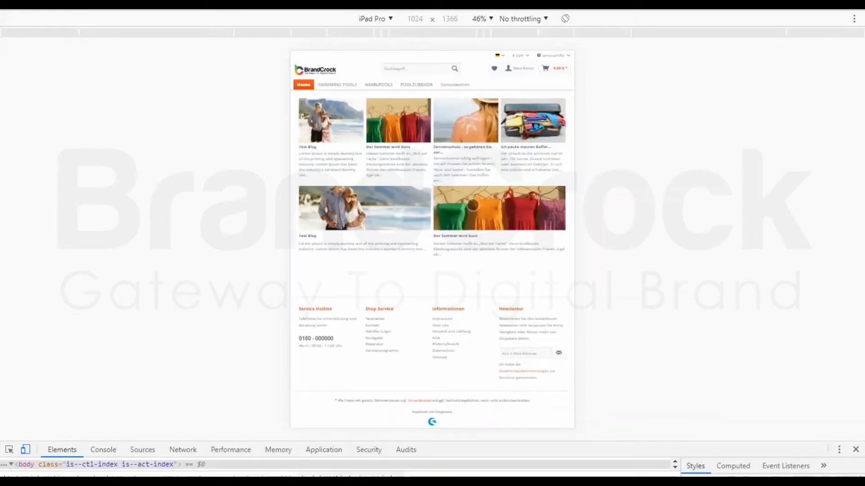
pyautogui.click(390, 20)
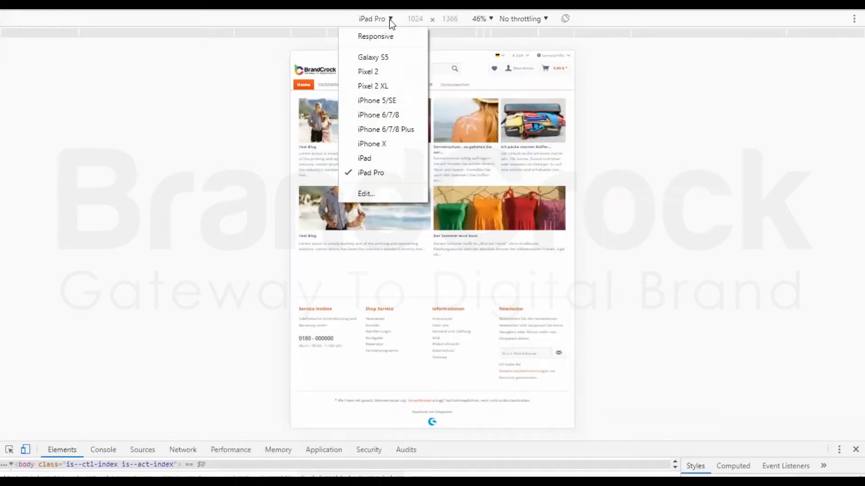
pyautogui.click(388, 59)
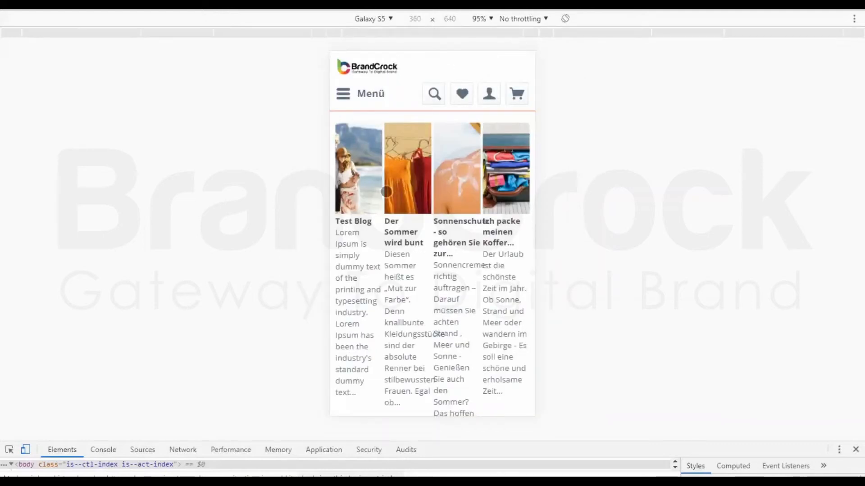
pyautogui.scroll(-6, 428, 242)
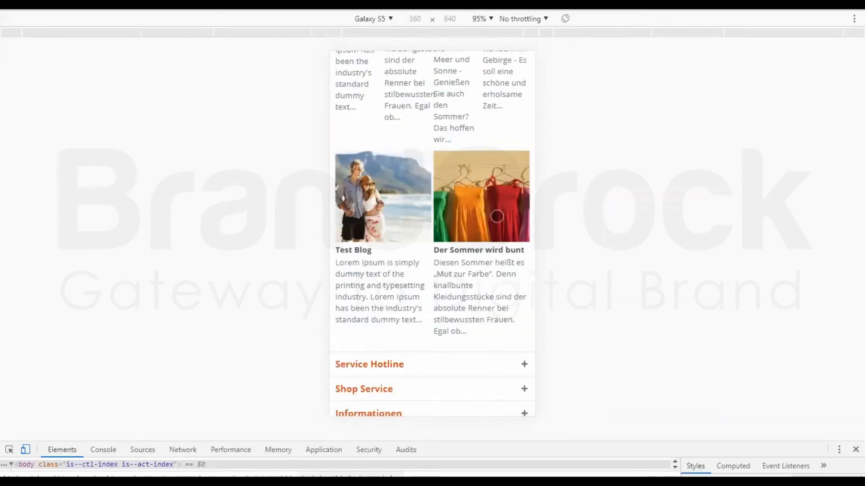
pyautogui.scroll(6, 497, 216)
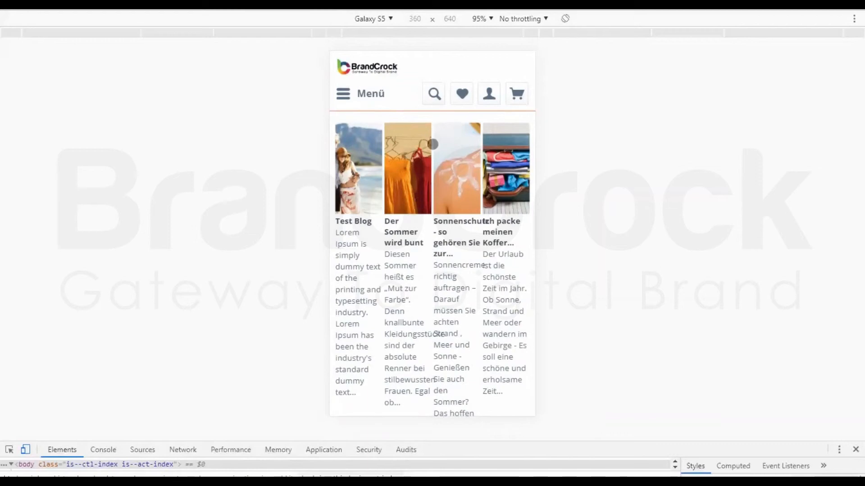
# Check the blog articles at the iPad size and in the desktop view without device emulation, and close the developer tools.
pyautogui.click(389, 20)
pyautogui.click(382, 158)
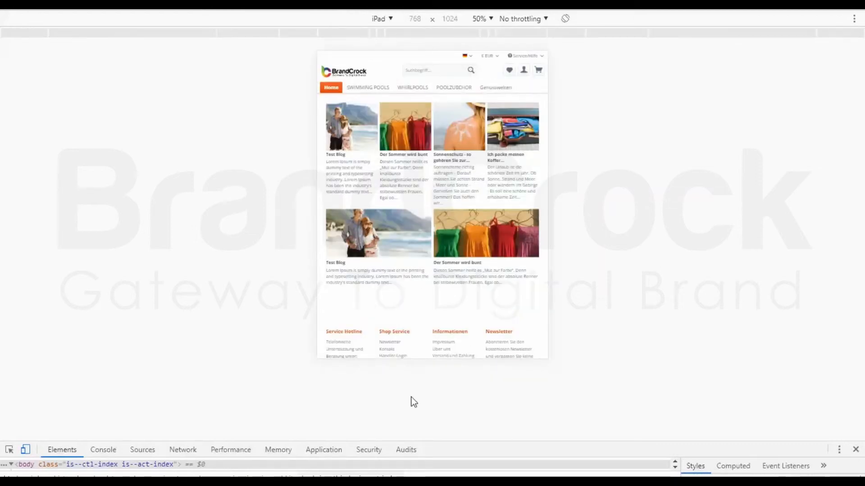
pyautogui.click(31, 451)
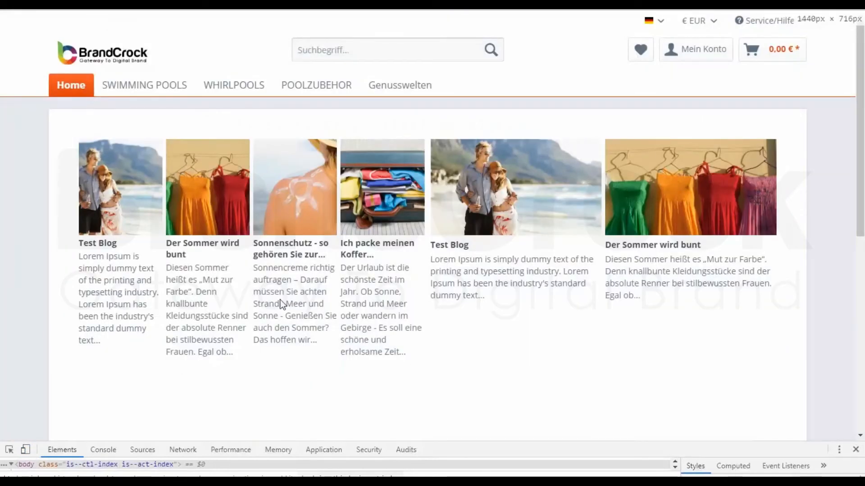
pyautogui.click(856, 449)
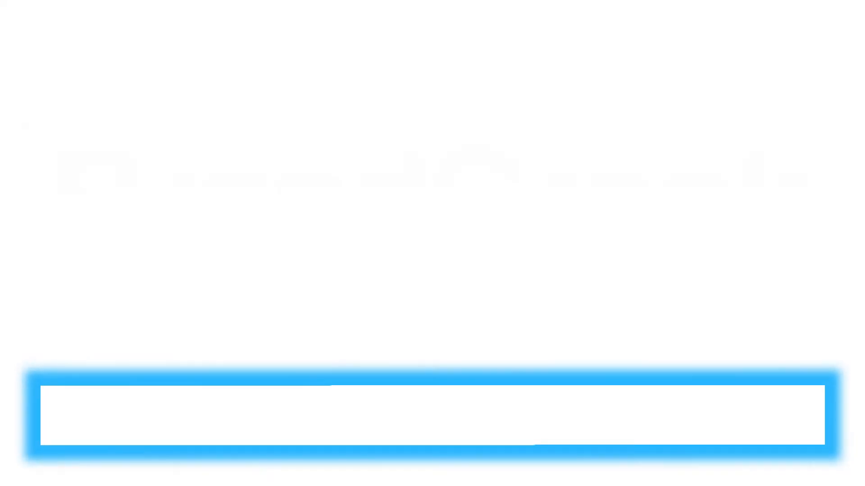